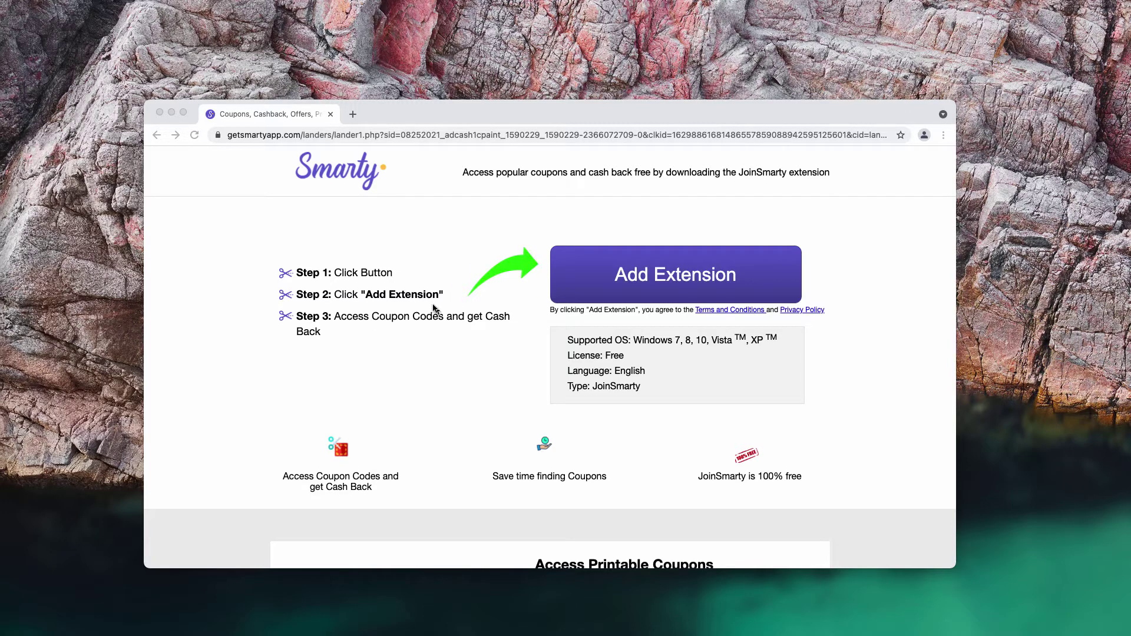
Try adding the Smarty extension, dismiss the Access denied popup, and reload the page.
left_click(648, 274)
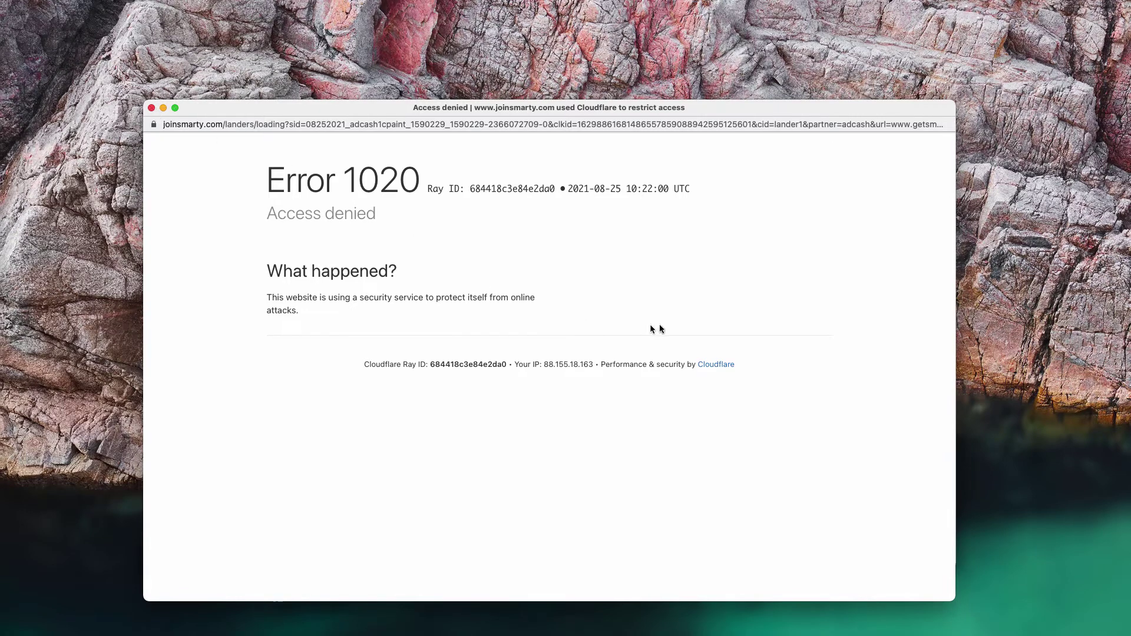
left_click(152, 108)
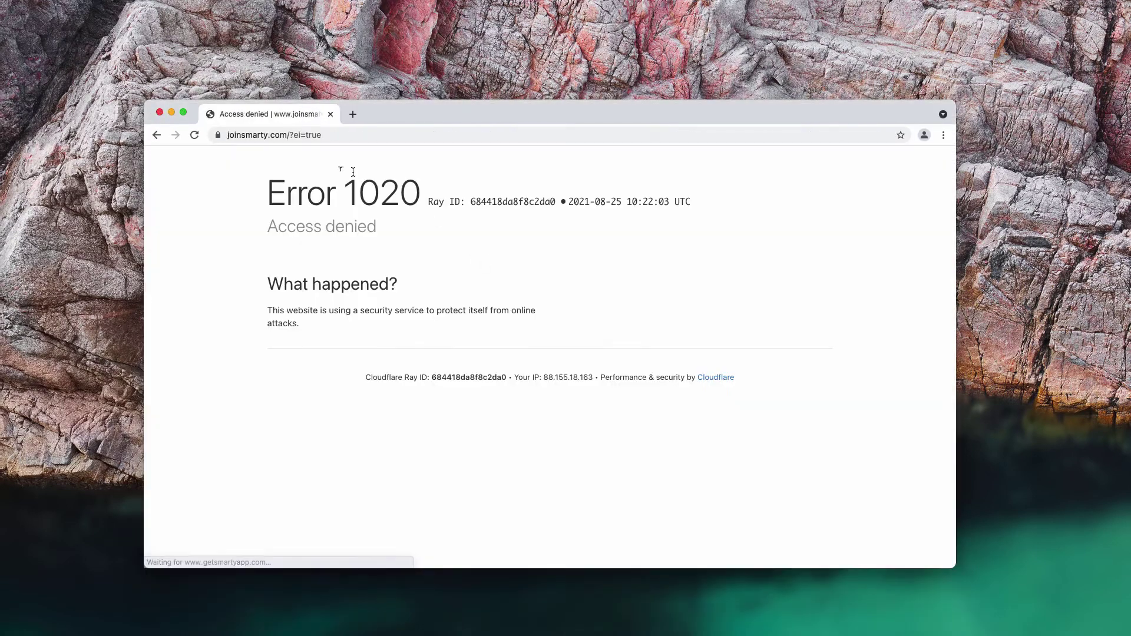
left_click(195, 135)
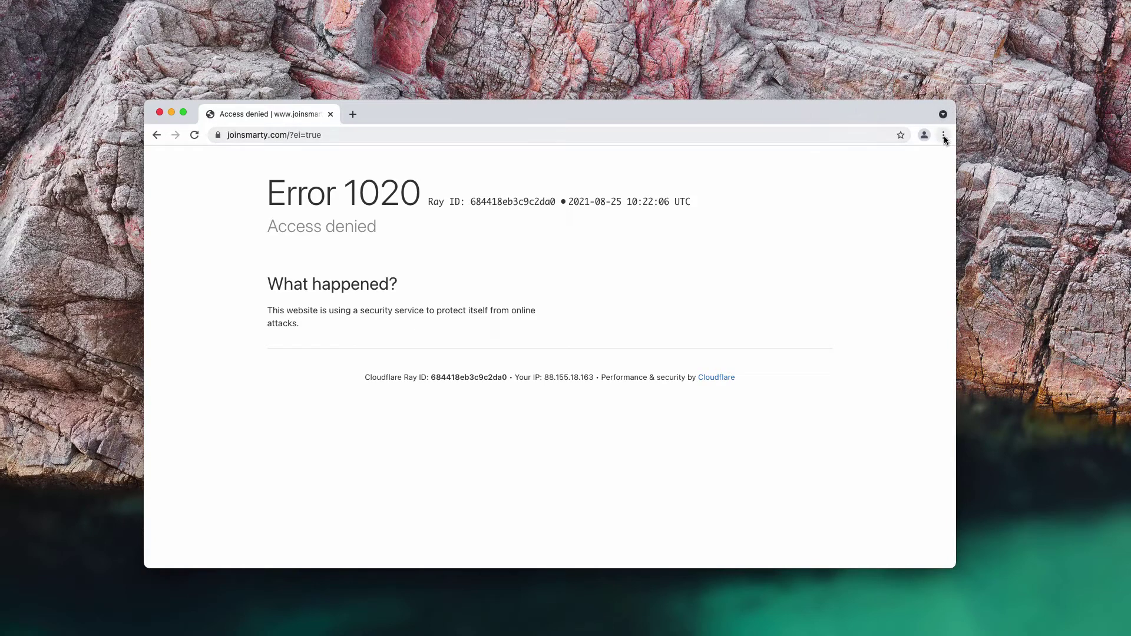
Check Chrome's installed extensions list, then close the Extensions tab.
left_click(945, 139)
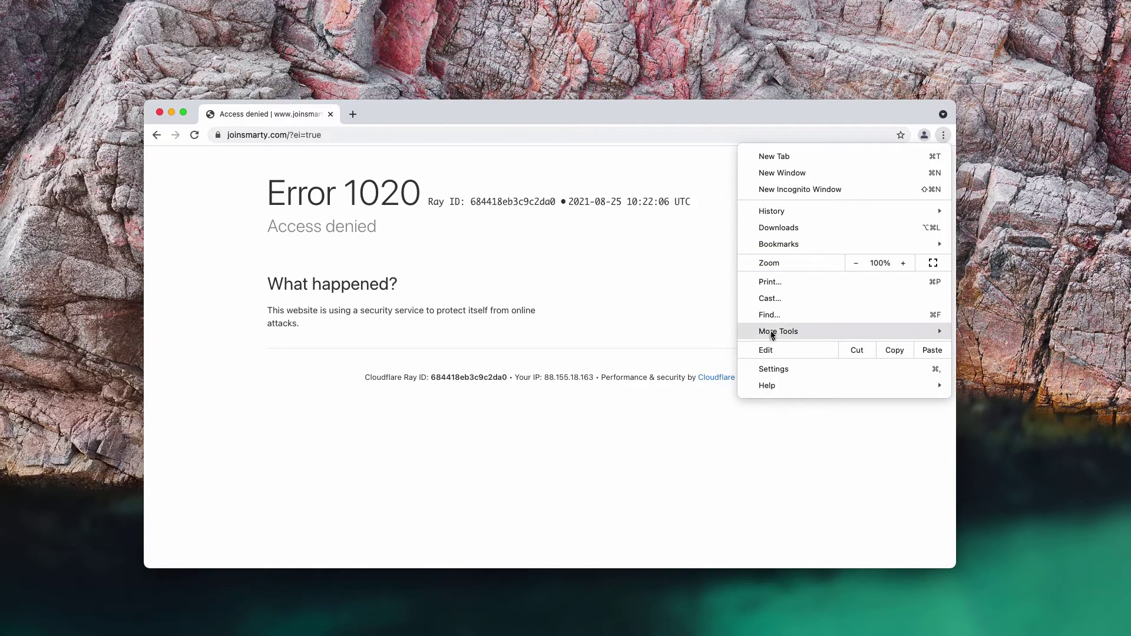
mouse_move(778, 331)
left_click(630, 400)
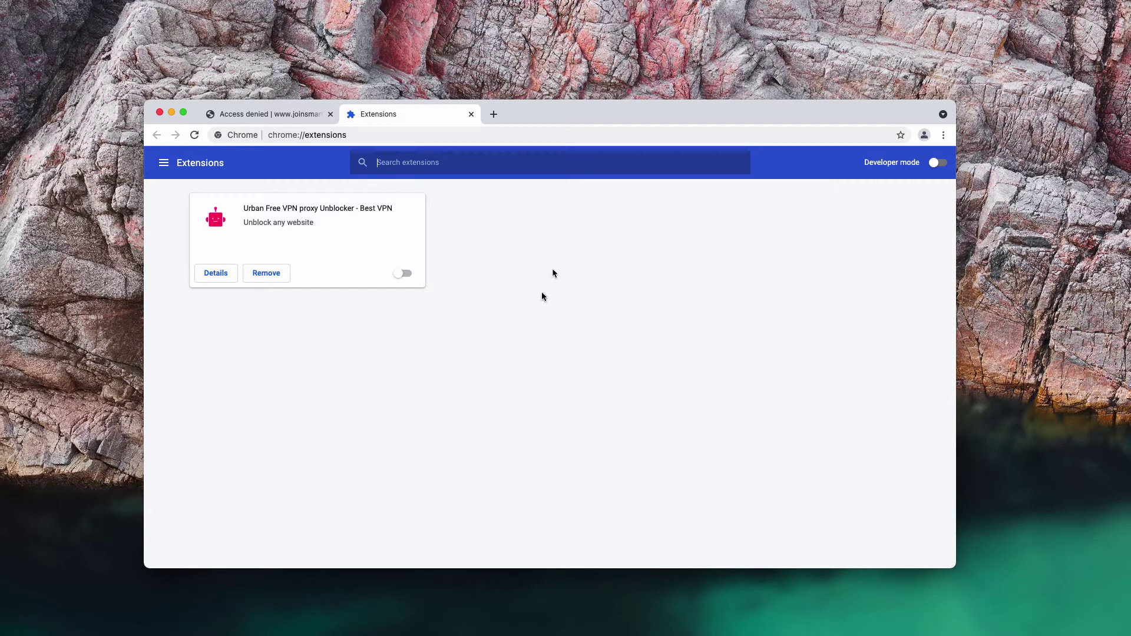
left_click(471, 115)
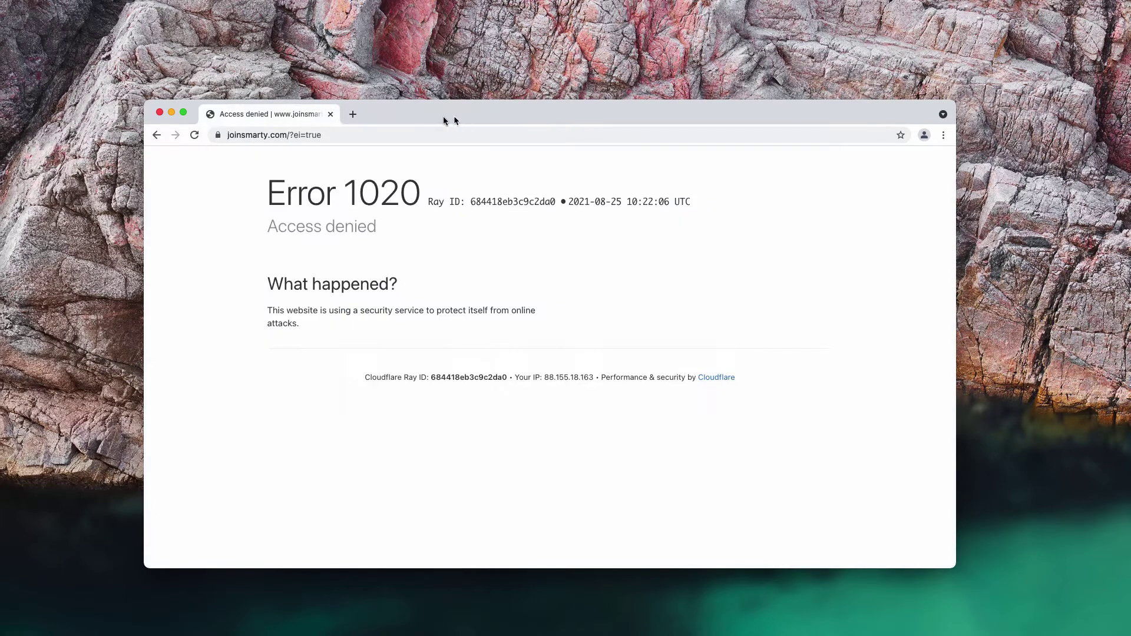
Open a new Chrome tab and bring up Finder's Applications folder over the browser.
left_click(354, 114)
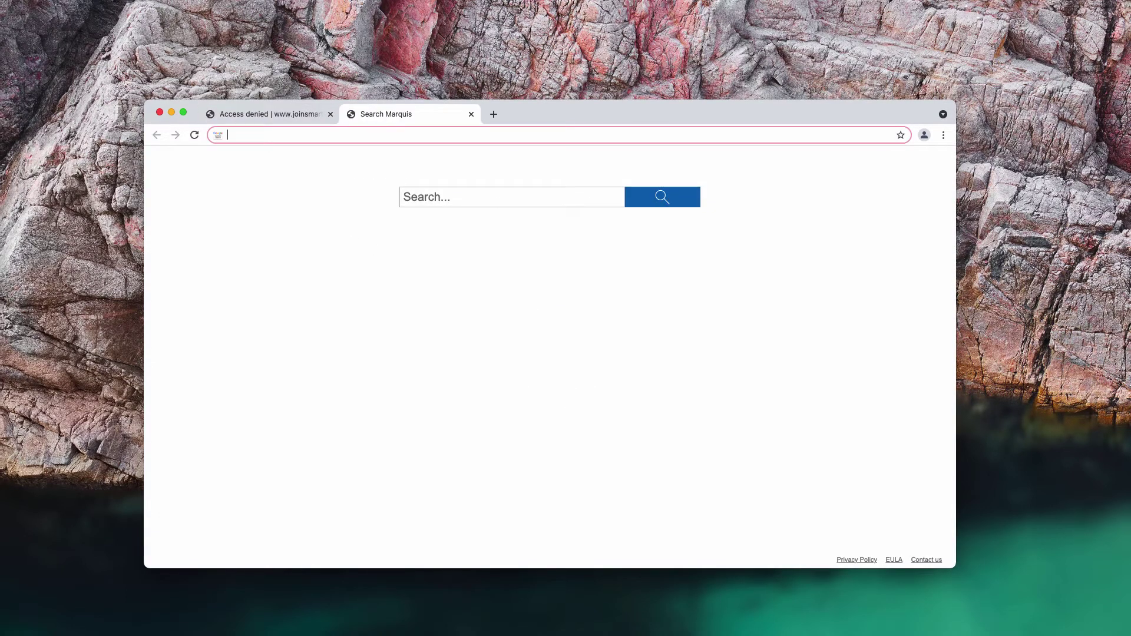
key("super+Tab")
left_click(227, 290)
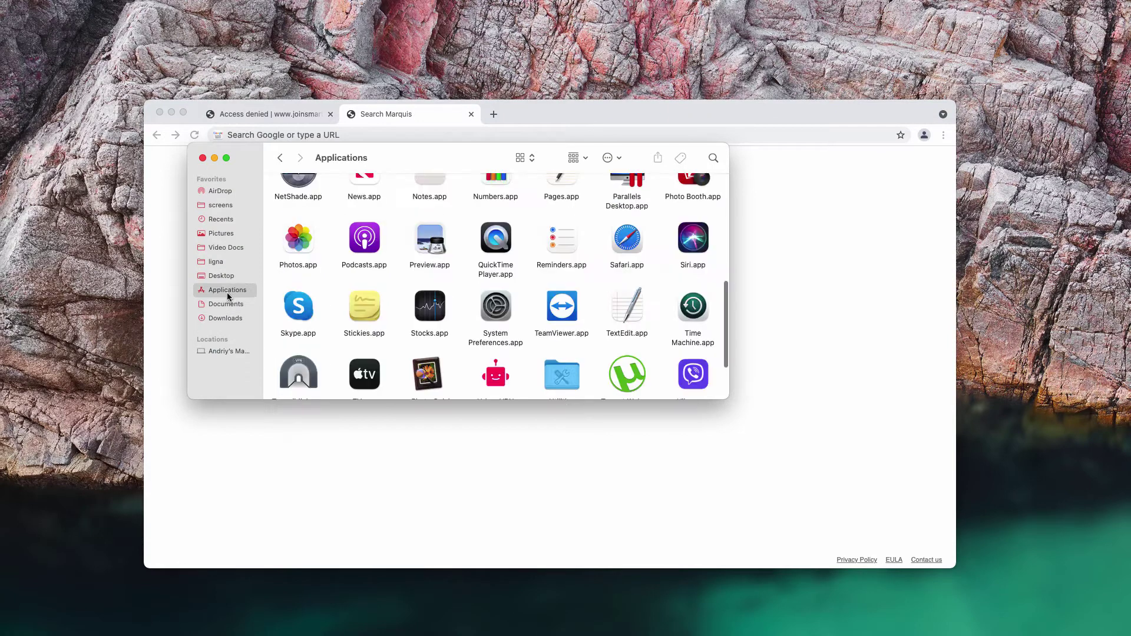
mouse_move(356, 161)
left_mouse_down()
mouse_move(528, 171)
mouse_move(488, 180)
left_mouse_up()
Scroll through the Applications list for unwanted apps, then close the Finder window.
scroll(515, 326, "down", 3)
scroll(513, 325, "up", 5)
scroll(500, 328, "up", 5)
scroll(448, 297, "down", 5)
scroll(459, 302, "down", 1)
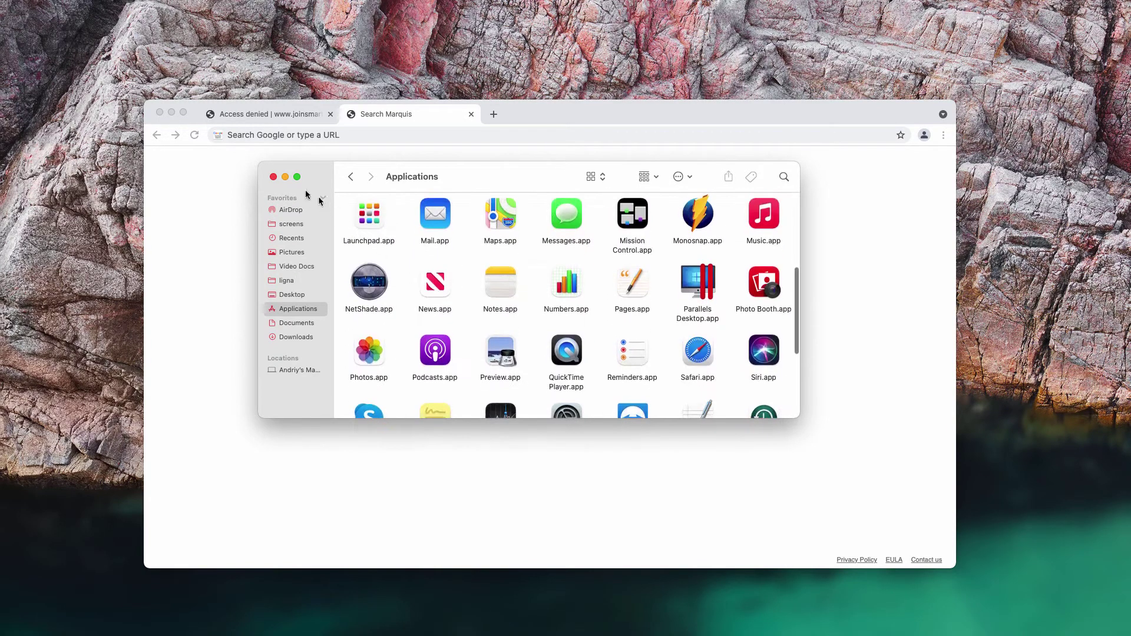
scroll(478, 310, "down", 3)
scroll(429, 333, "down", 3)
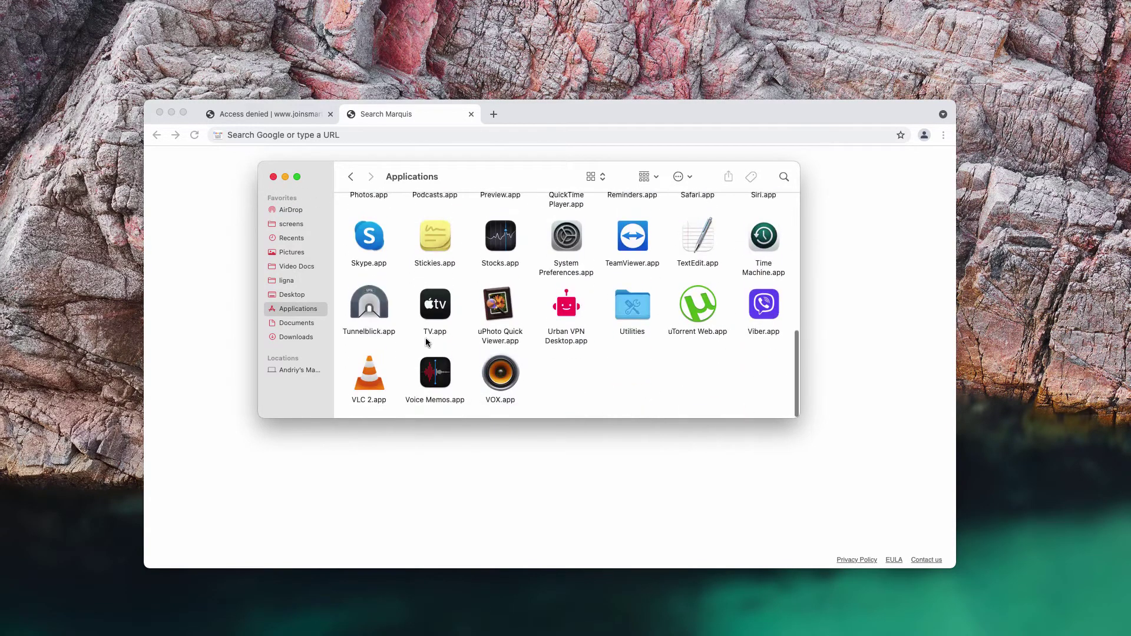
scroll(462, 377, "up", 3)
scroll(463, 377, "up", 3)
left_click(273, 177)
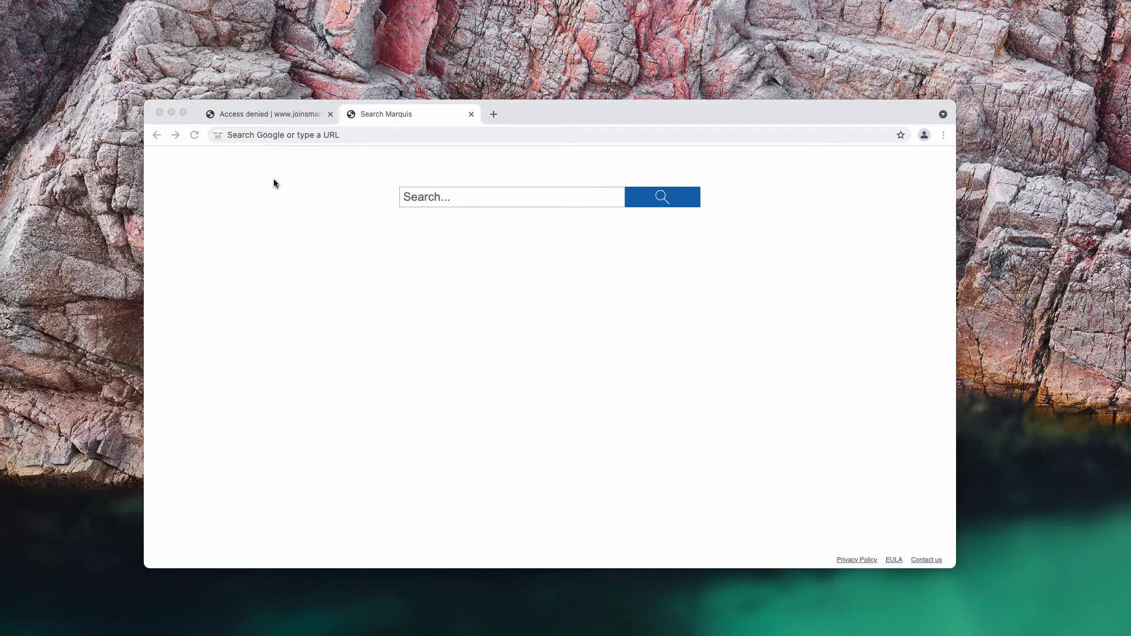
left_click(438, 147)
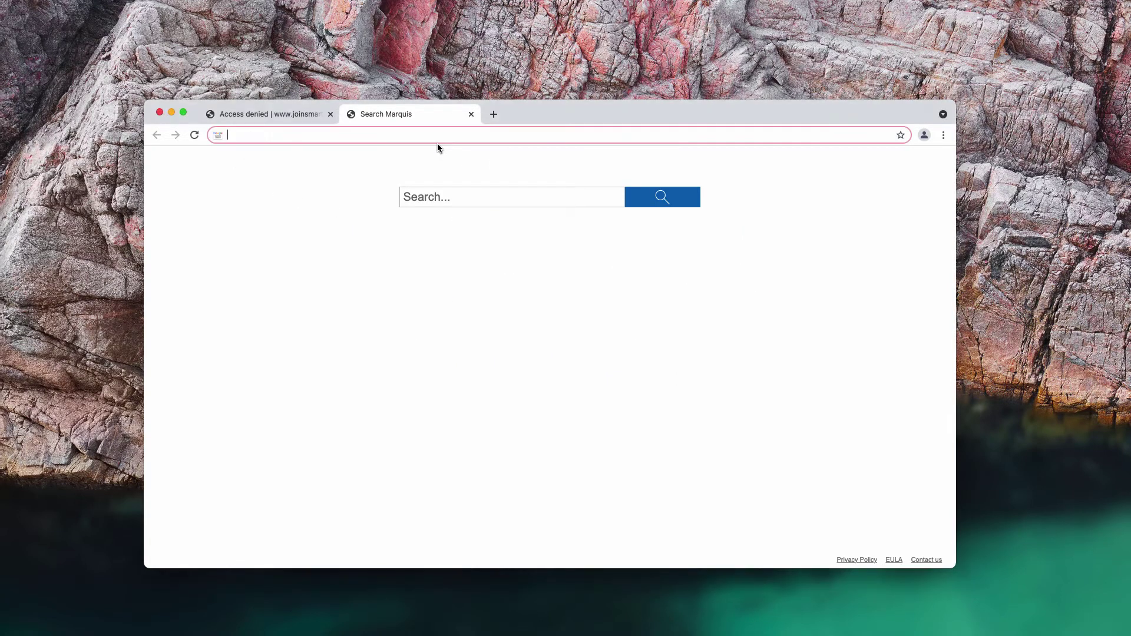
Load combocleaner.com, close the Access denied tab, and position the Combo Cleaner window.
type("c")
key("Return")
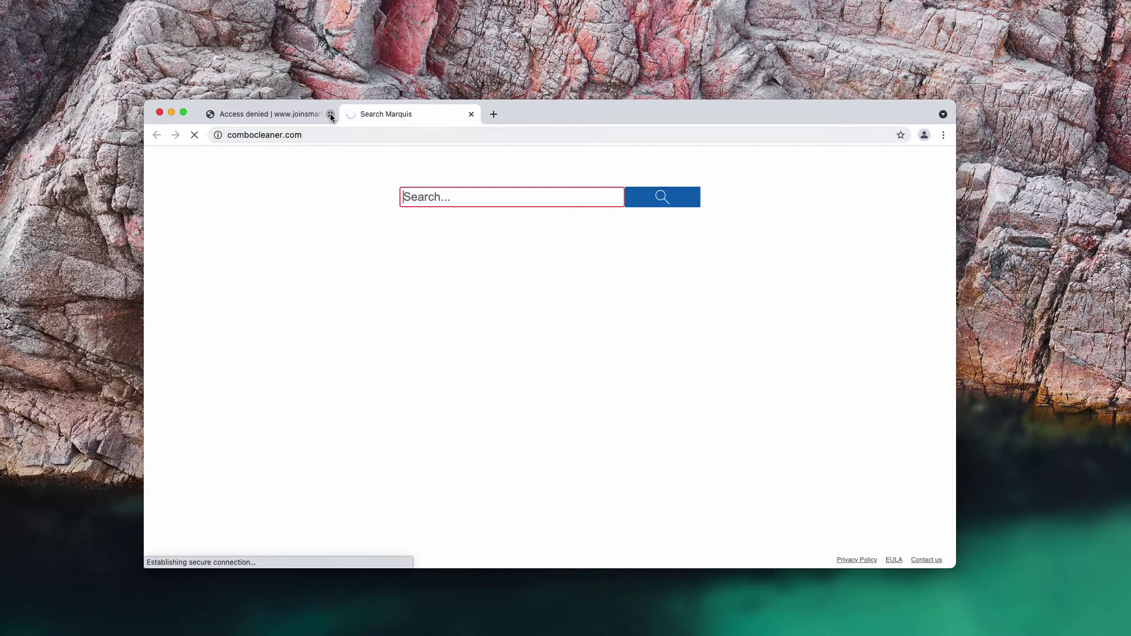
left_click(331, 114)
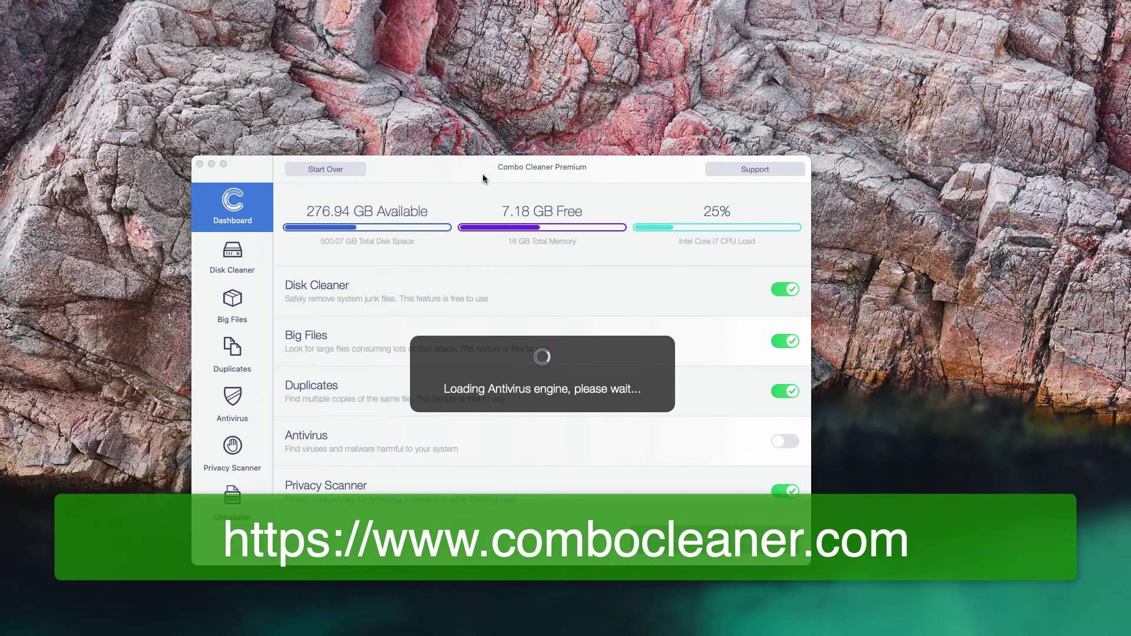
left_click_drag(553, 139, 562, 137)
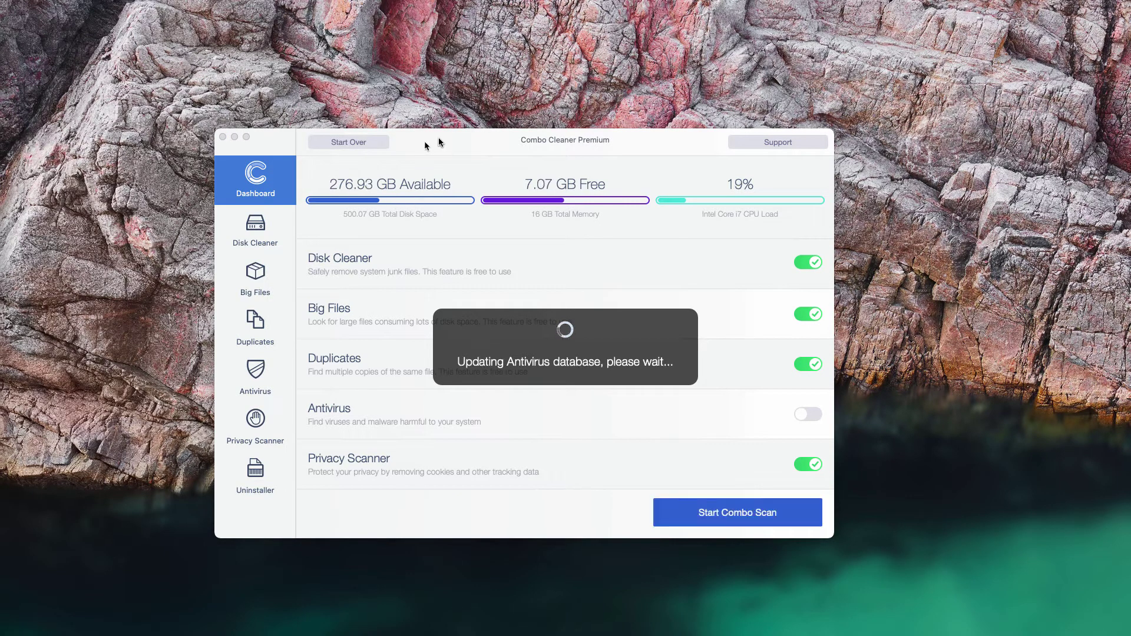
Let the combo scan finish with 20 antivirus threats flagged, keeping Combo Cleaner in front.
left_click_drag(438, 142, 451, 145)
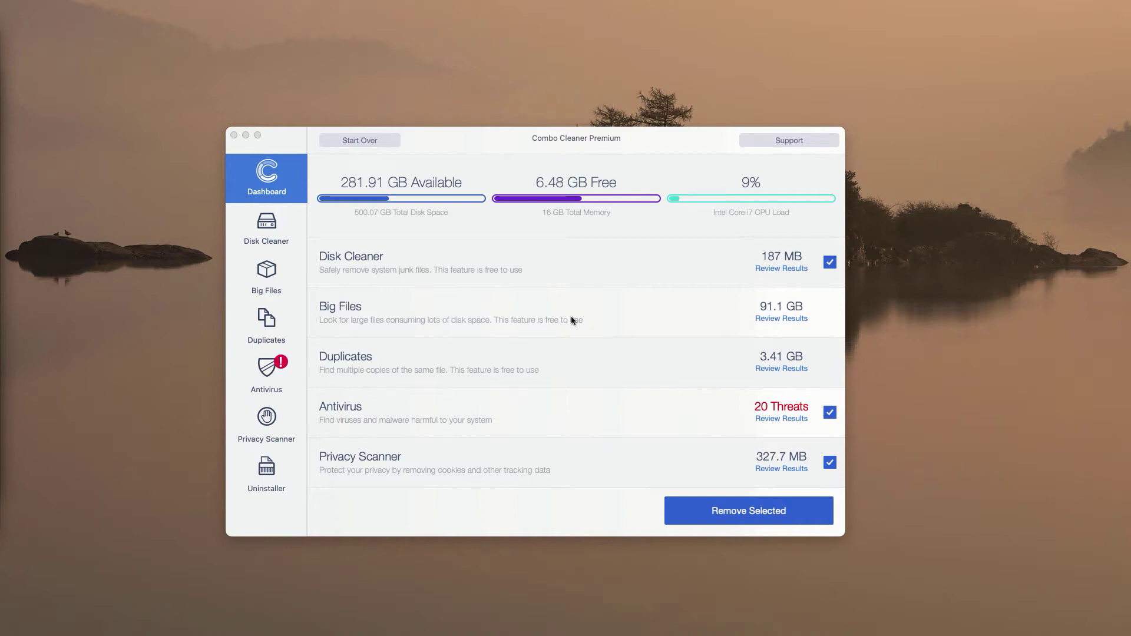
left_click(341, 411)
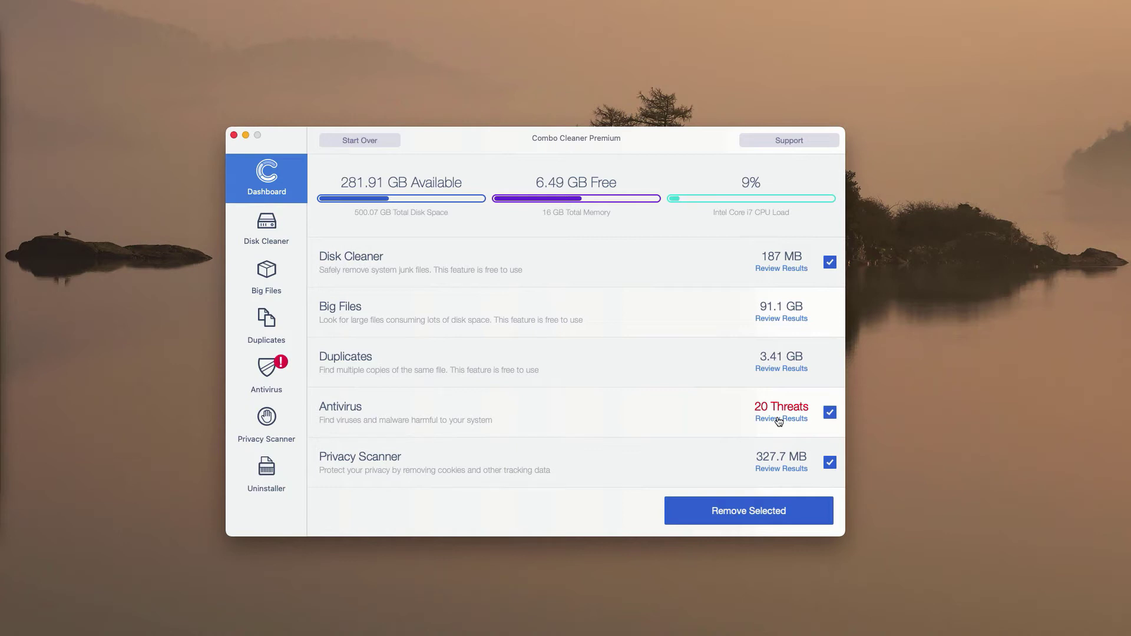
Open Review Results for the Antivirus section's 20 threats.
left_click(779, 419)
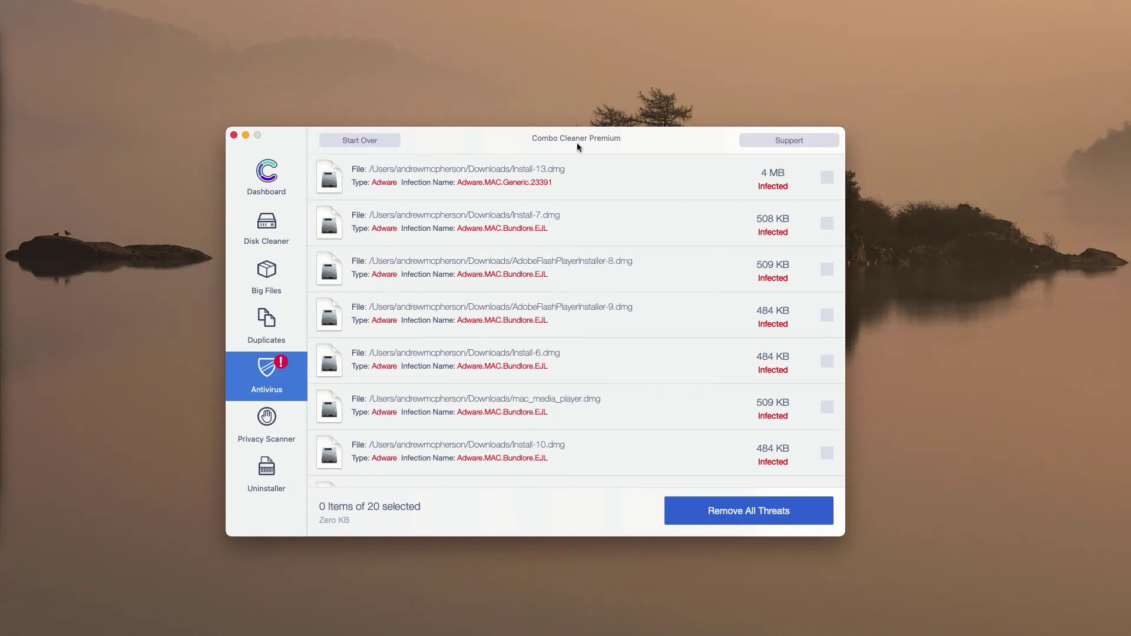
mouse_move(575, 176)
mouse_move(698, 174)
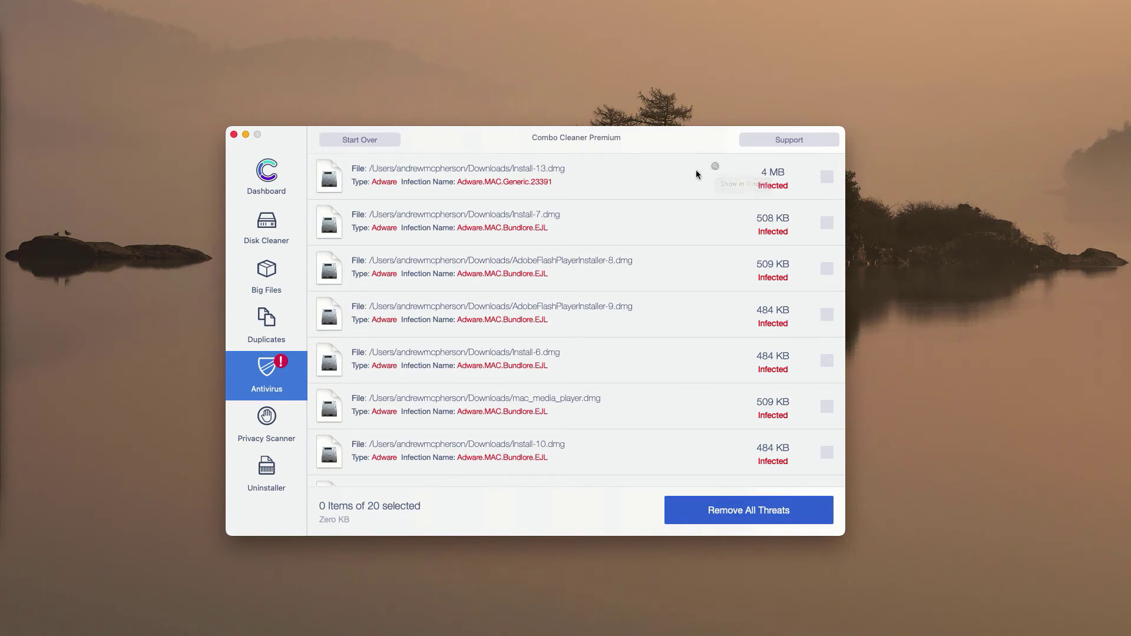
Reveal Install-13.dmg in Finder, move it to the Trash, and close the Downloads window.
left_click(715, 168)
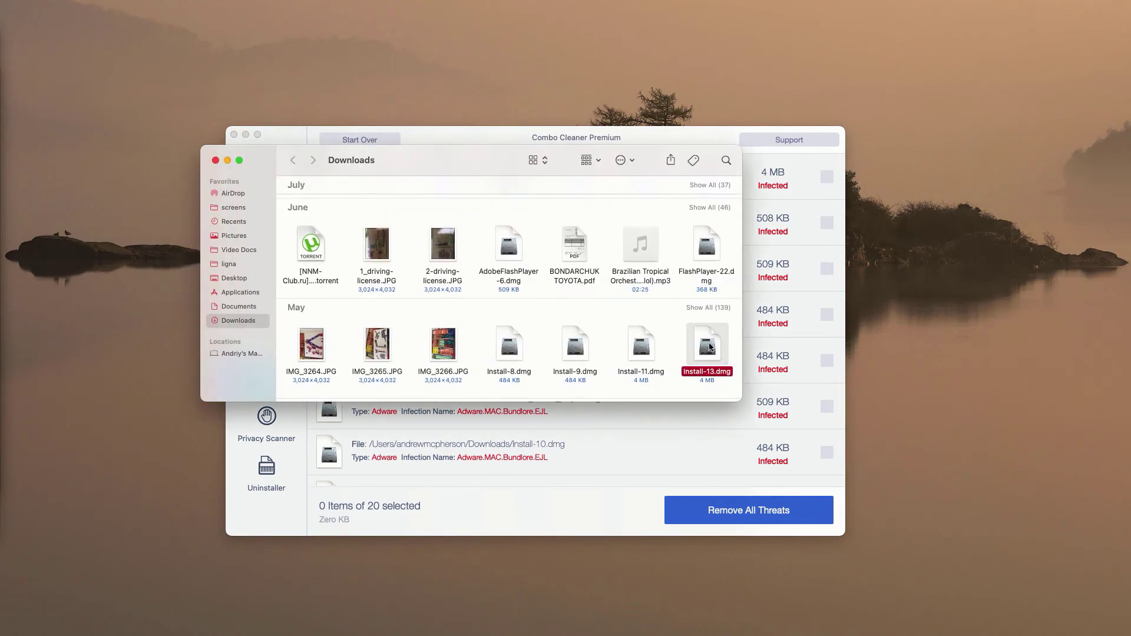
right_click(711, 346)
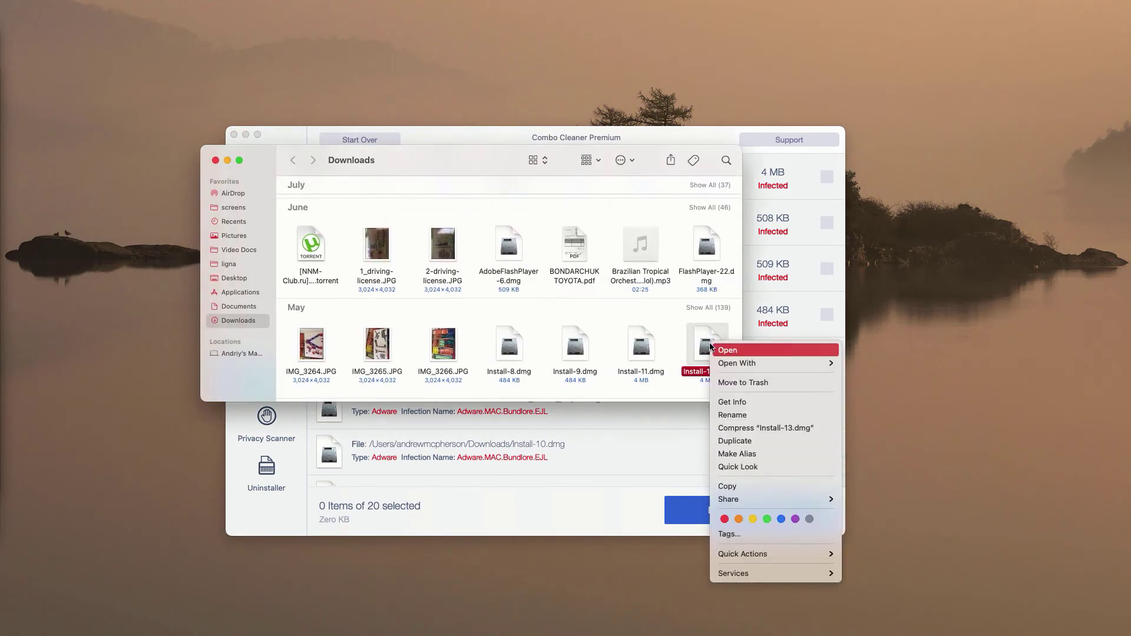
left_click(753, 384)
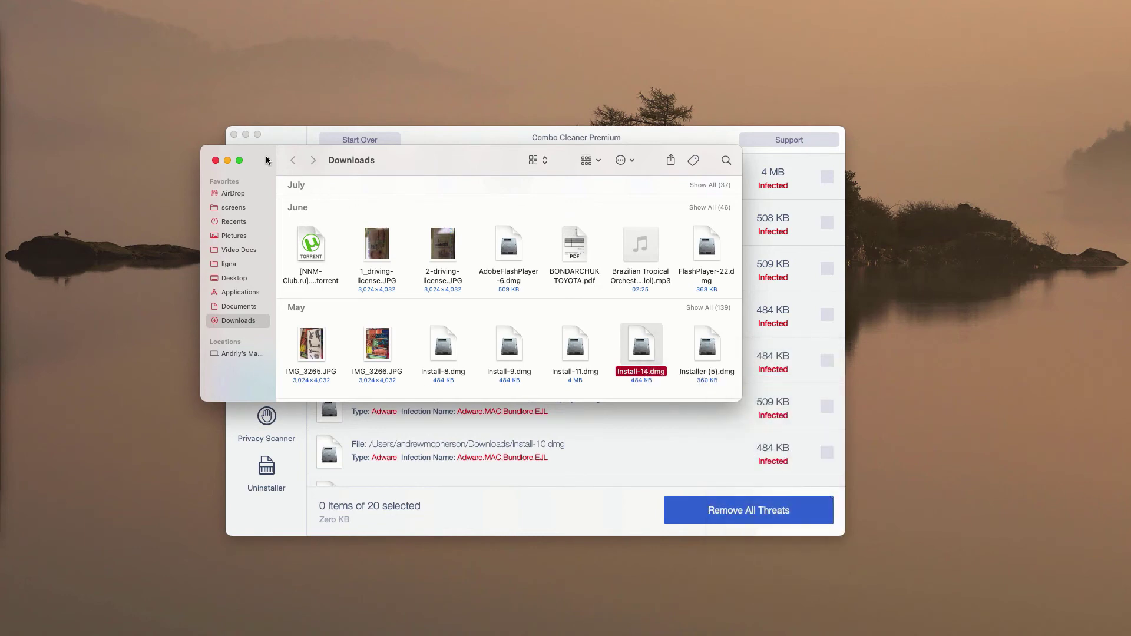
left_click(216, 161)
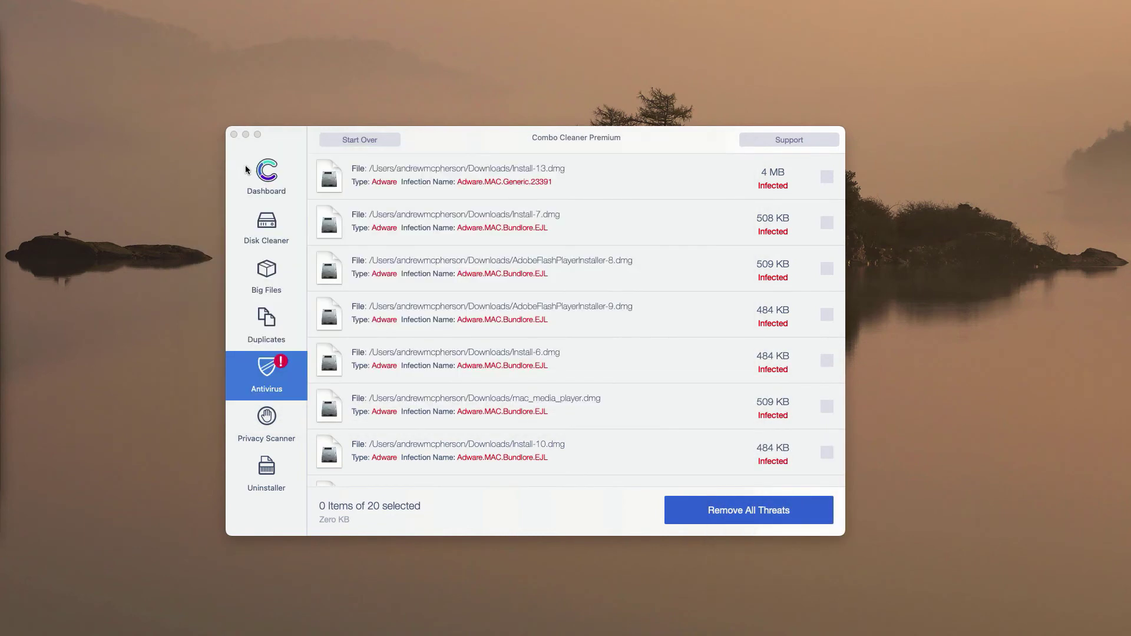
left_click(505, 139)
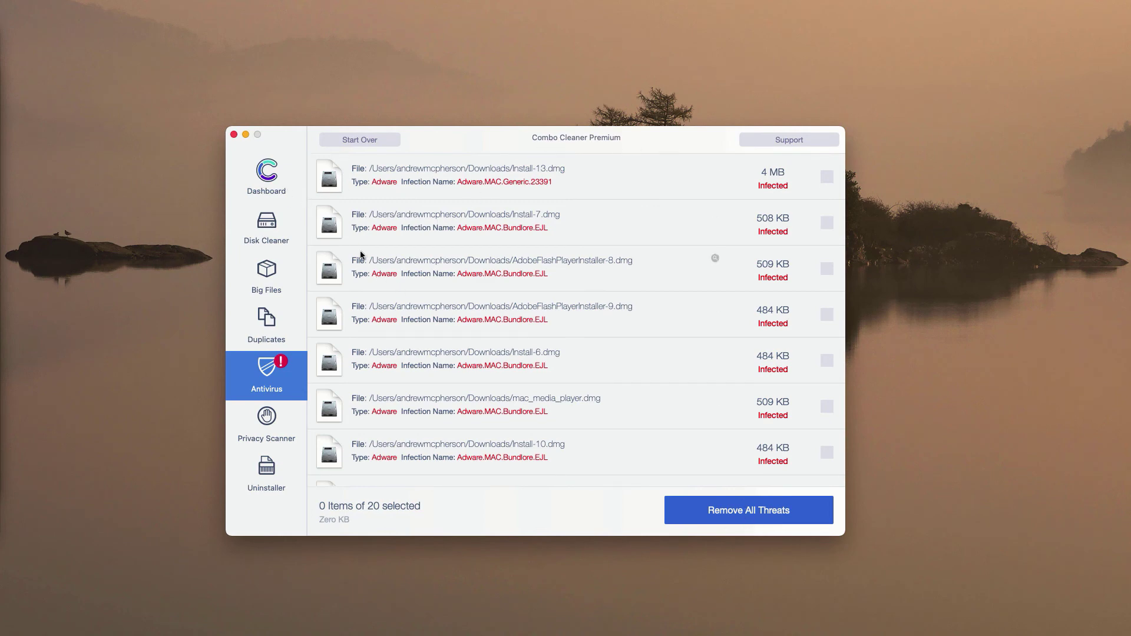
left_click_drag(533, 142, 533, 141)
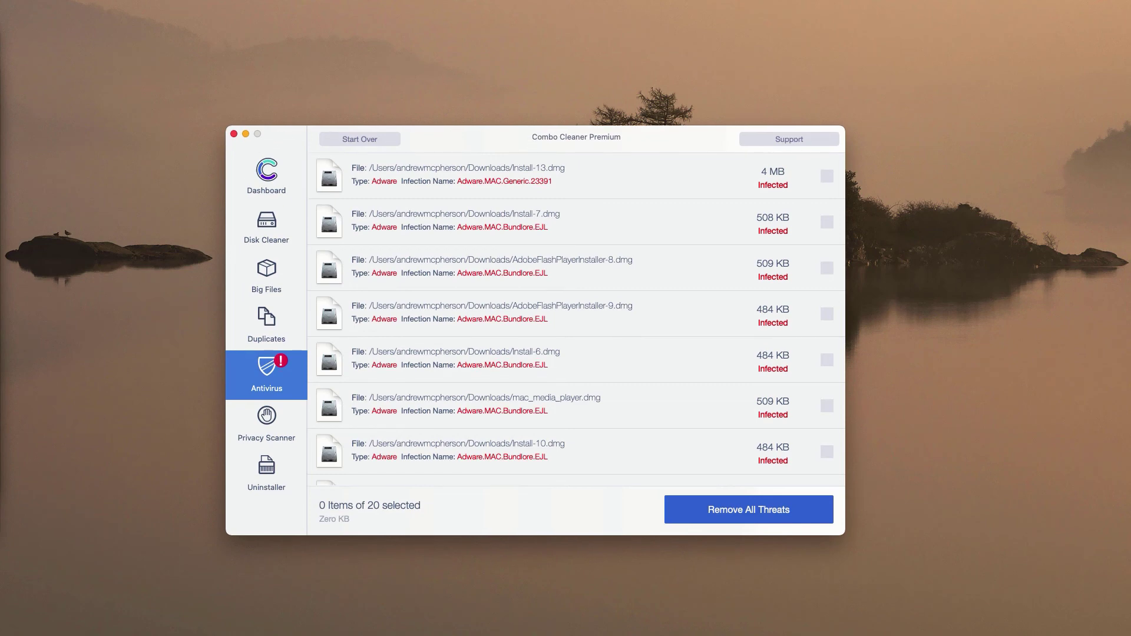